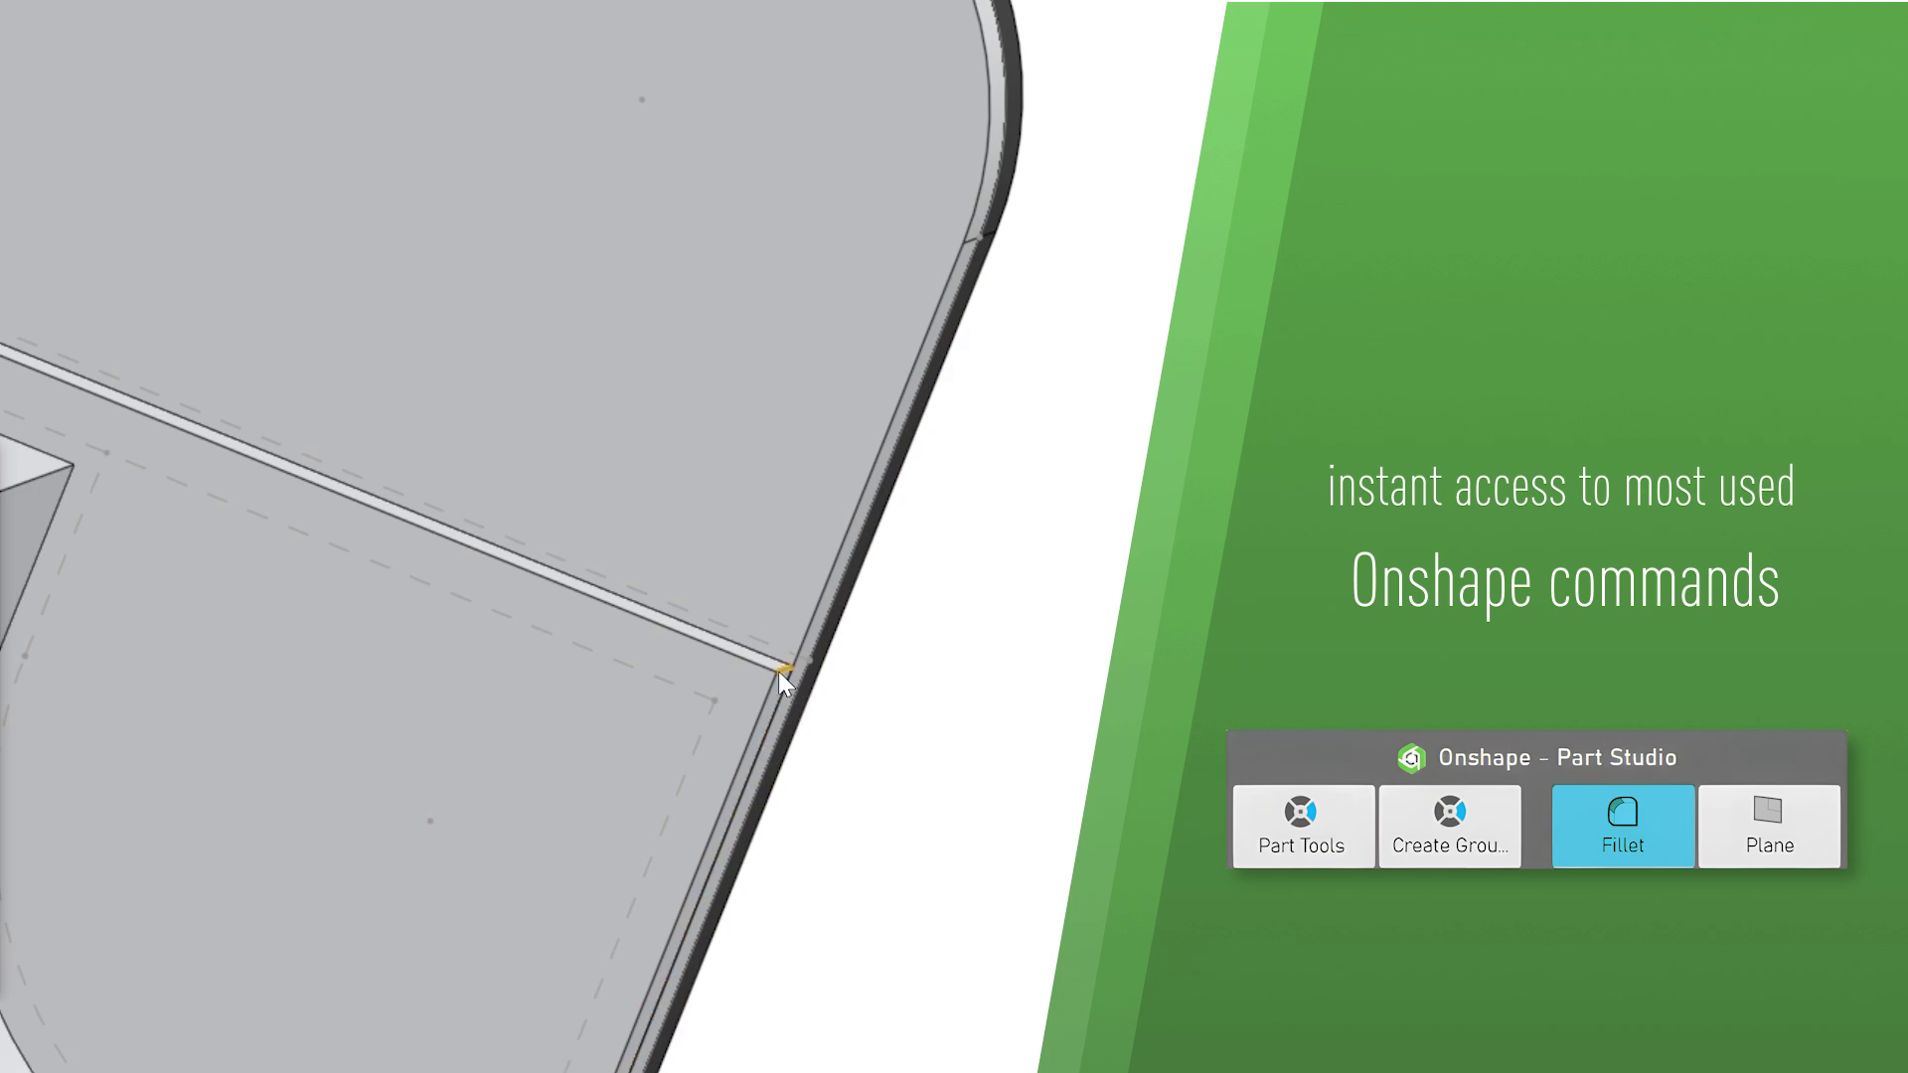
# Fillet the casing cover edge, then place a 6.35 mm, 12 mm-deep hole at the controller sketch vertex.
pyautogui.click(778, 670)
pyautogui.press('Return')
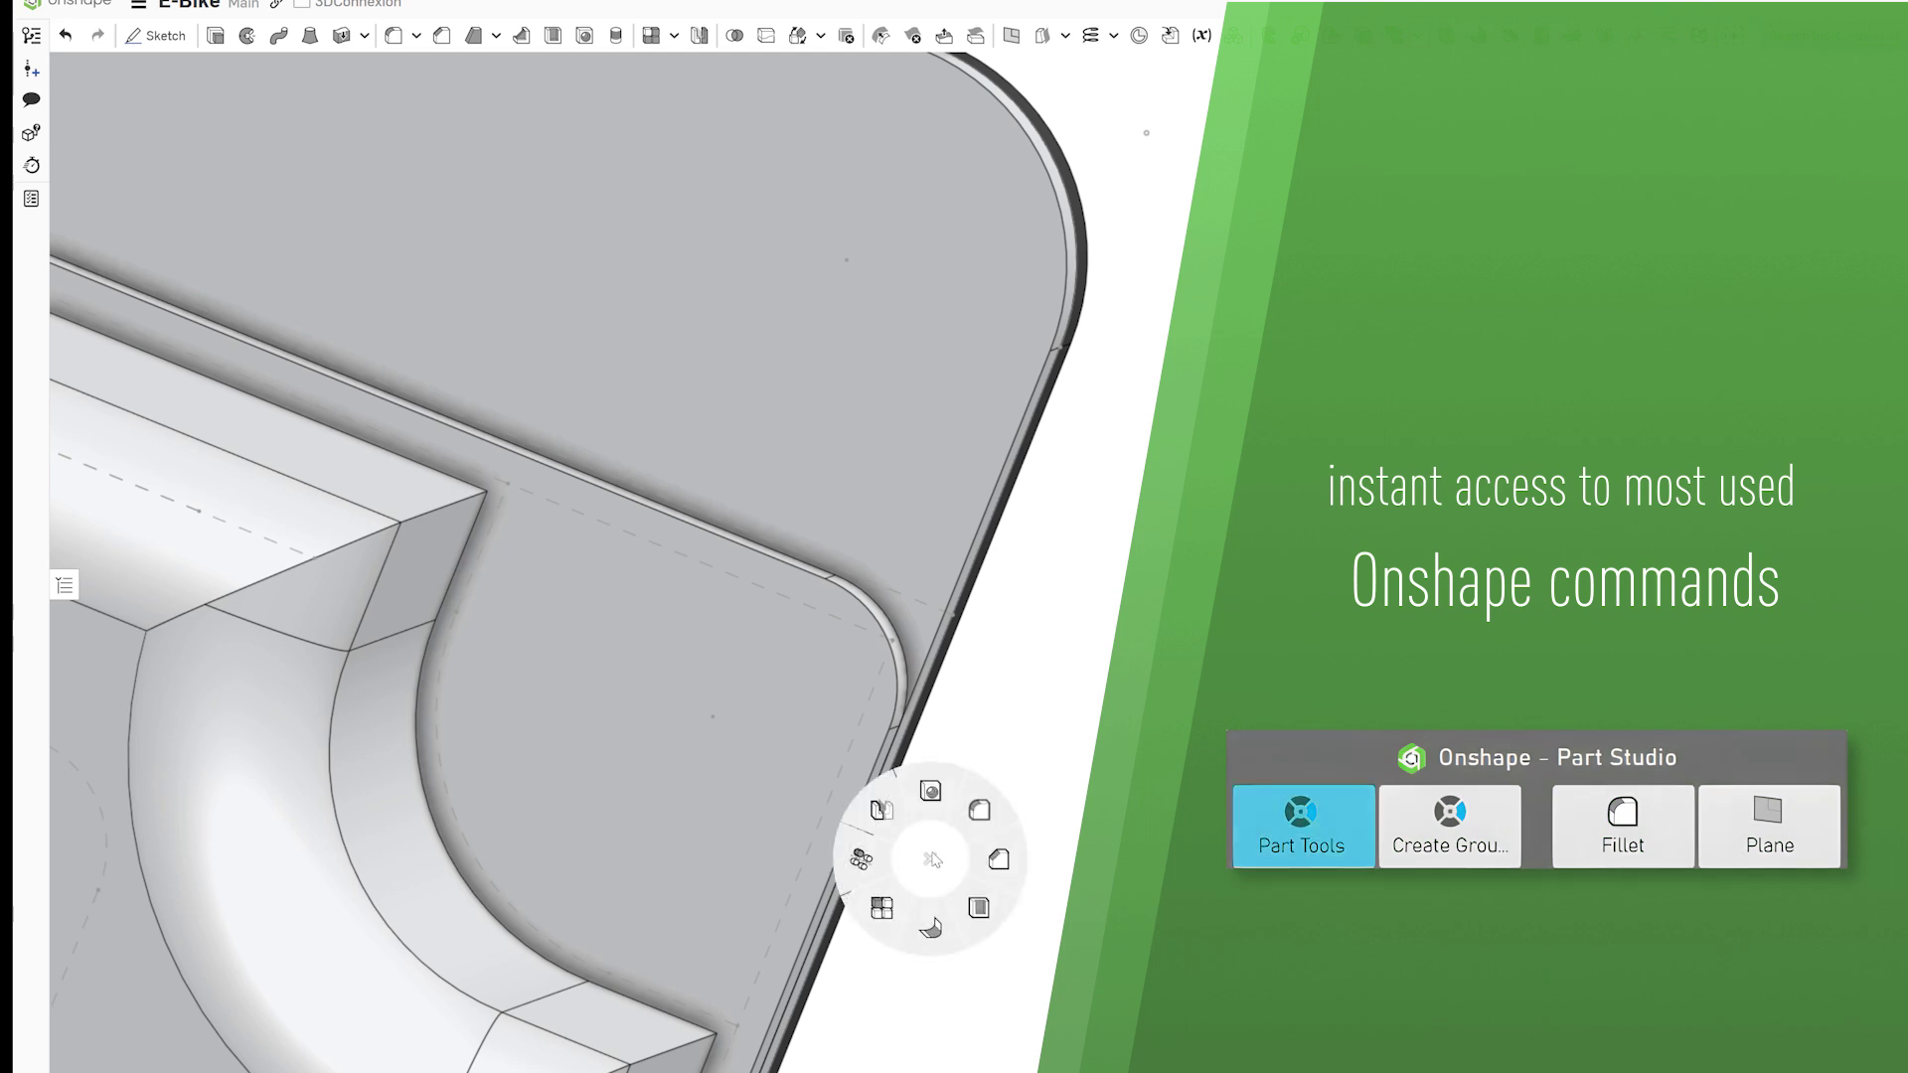
pyautogui.click(938, 736)
pyautogui.click(714, 719)
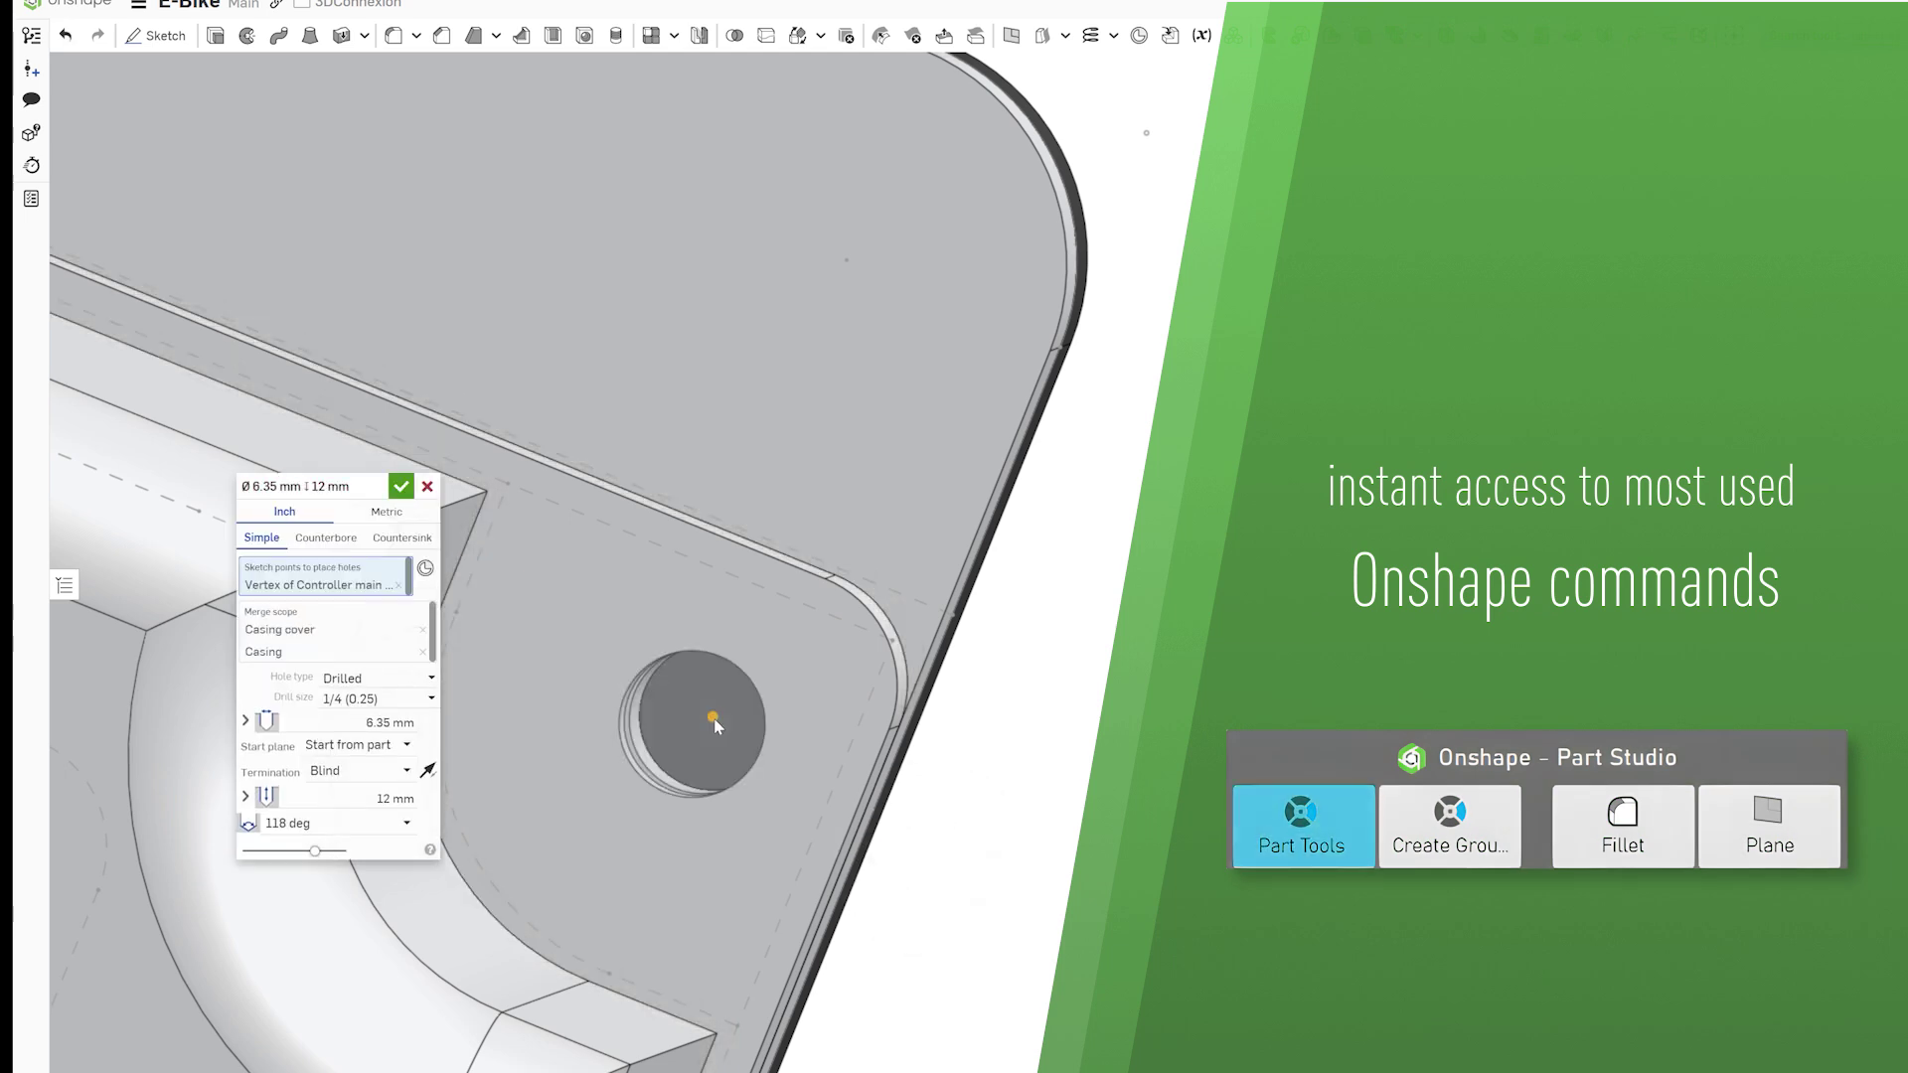